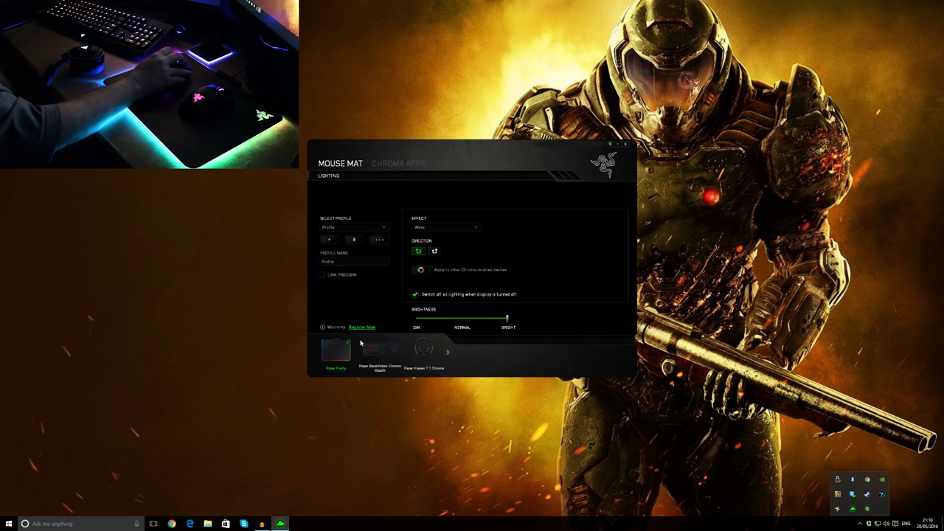
Compare the button assignments of the Razer DeathAdder Chroma and the Razer Mamba
{"action": "left_click", "coordinate": [447, 352]}
{"action": "left_click", "coordinate": [448, 353]}
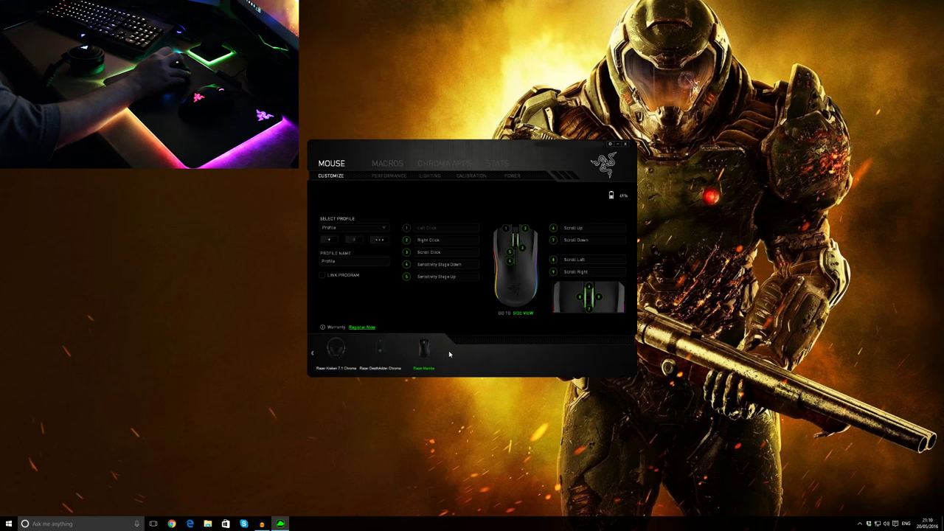
{"action": "left_click", "coordinate": [380, 350]}
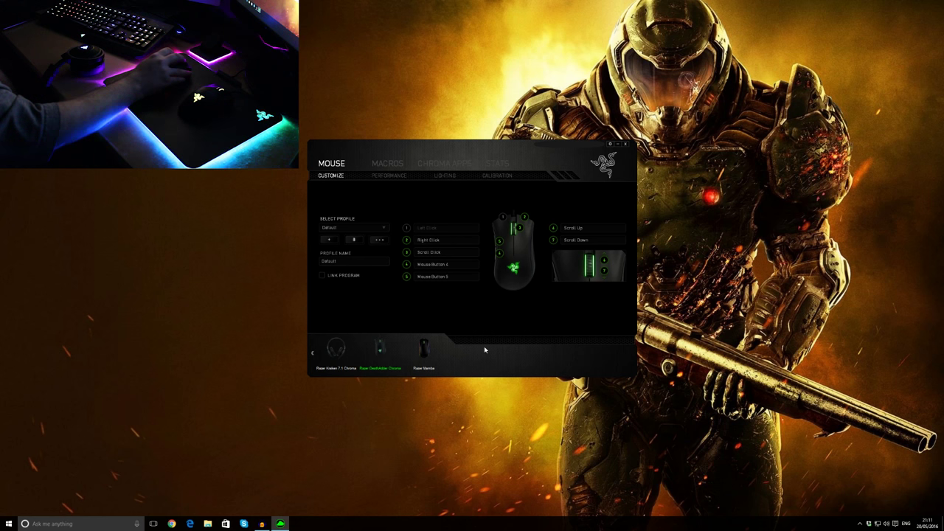
{"action": "left_click", "coordinate": [423, 348]}
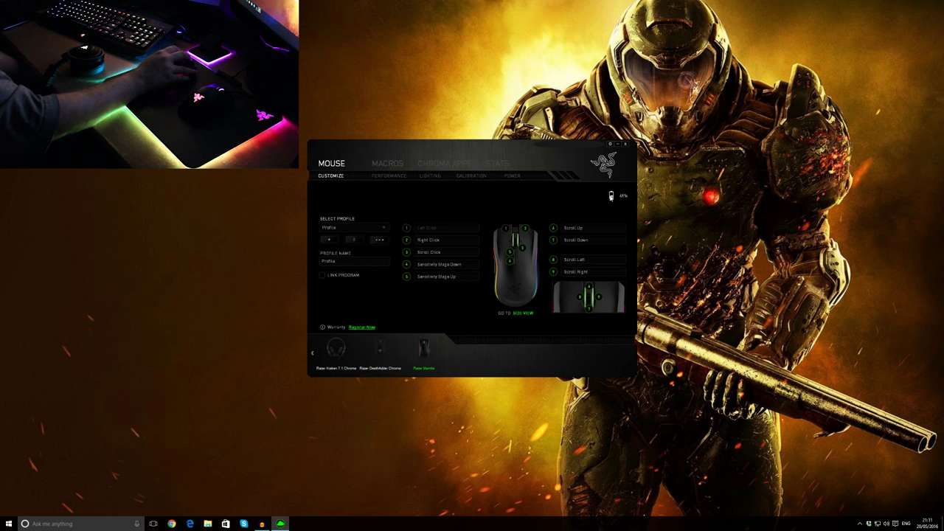
In the Razer Mamba's power settings, set the sleep mode idle time to 3 and the scroll wheel's low-power blink threshold to 25%
{"action": "left_click", "coordinate": [524, 180]}
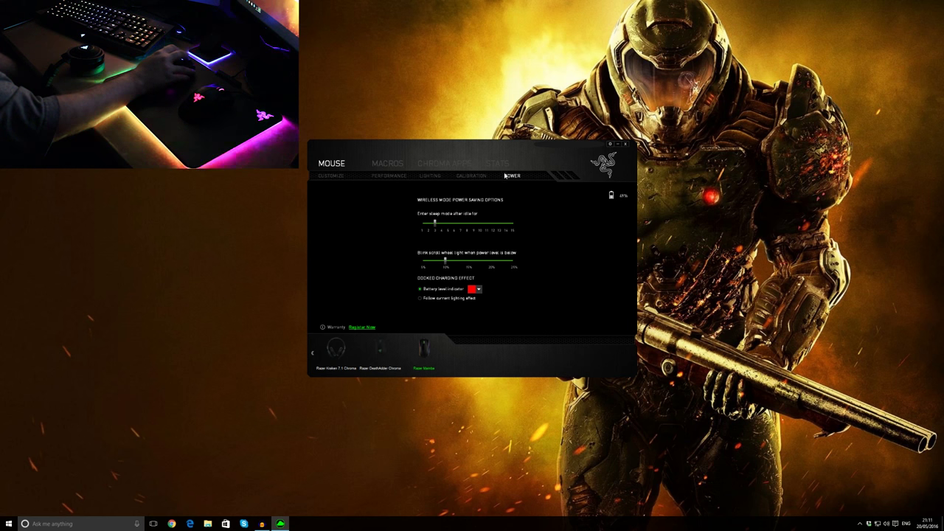
{"action": "left_click", "coordinate": [435, 222]}
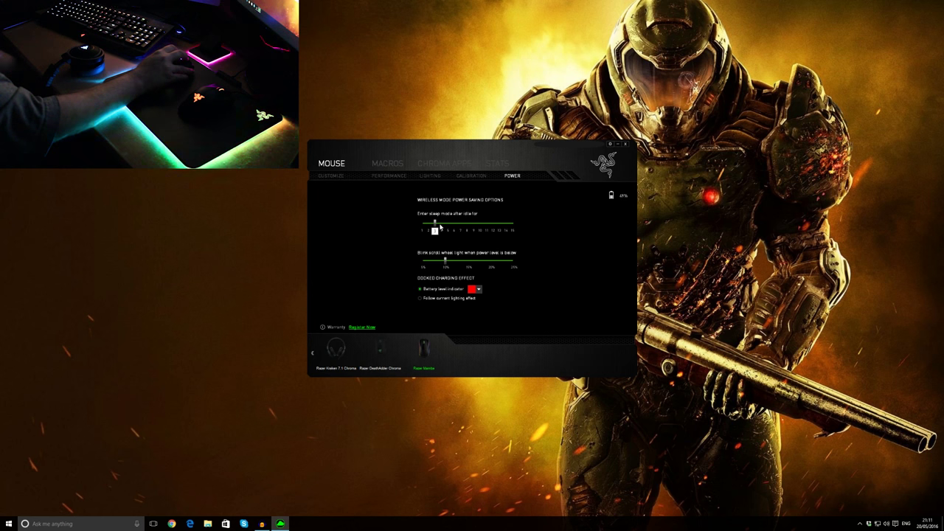
{"action": "left_click", "coordinate": [435, 223]}
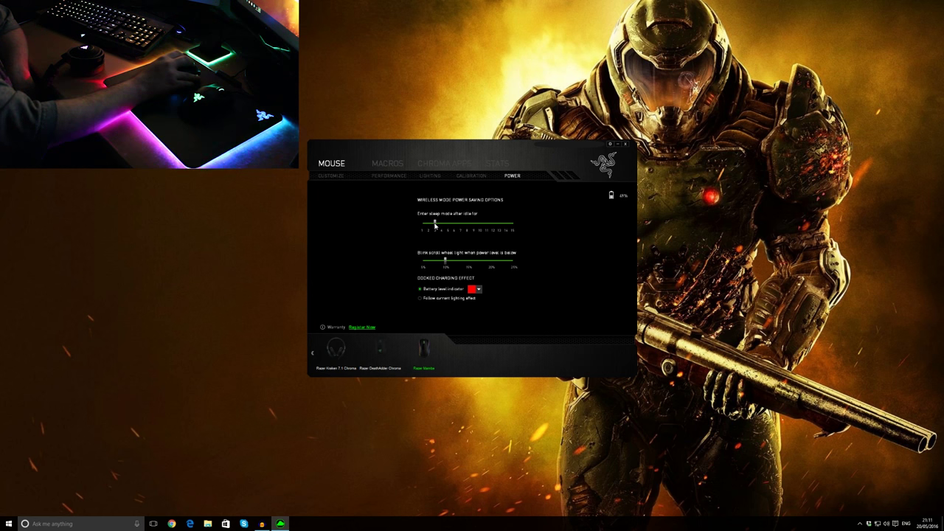
{"action": "mouse_move", "coordinate": [433, 225]}
{"action": "left_mouse_down"}
{"action": "mouse_move", "coordinate": [413, 228]}
{"action": "mouse_move", "coordinate": [511, 229]}
{"action": "mouse_move", "coordinate": [435, 231]}
{"action": "left_mouse_up"}
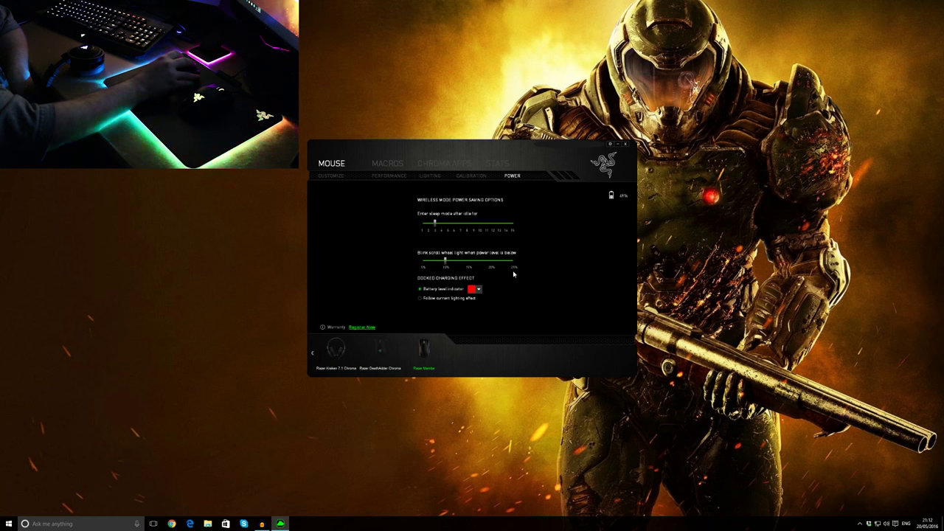
{"action": "left_click_drag", "start_coordinate": [446, 261], "coordinate": [515, 262]}
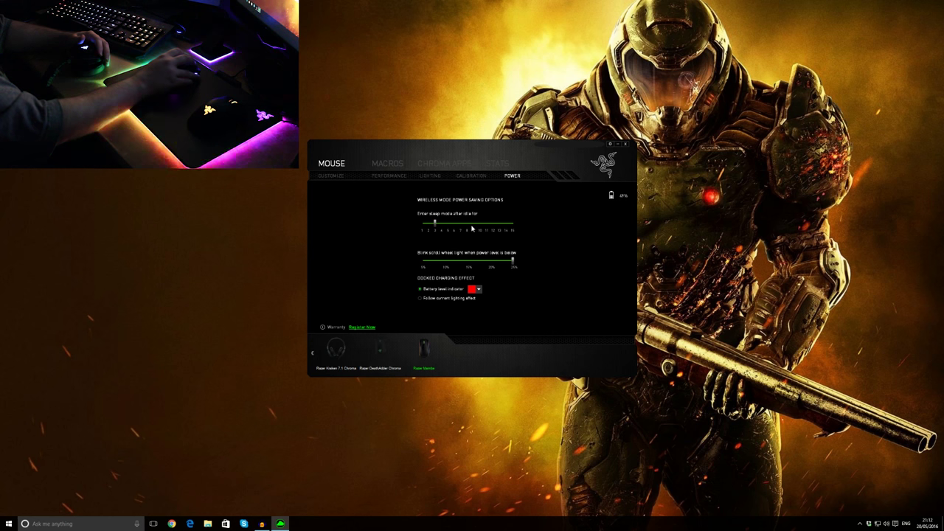
Check the Razer Mamba's calibration settings and switch to the Razer DeathAdder Chroma
{"action": "left_click", "coordinate": [470, 175]}
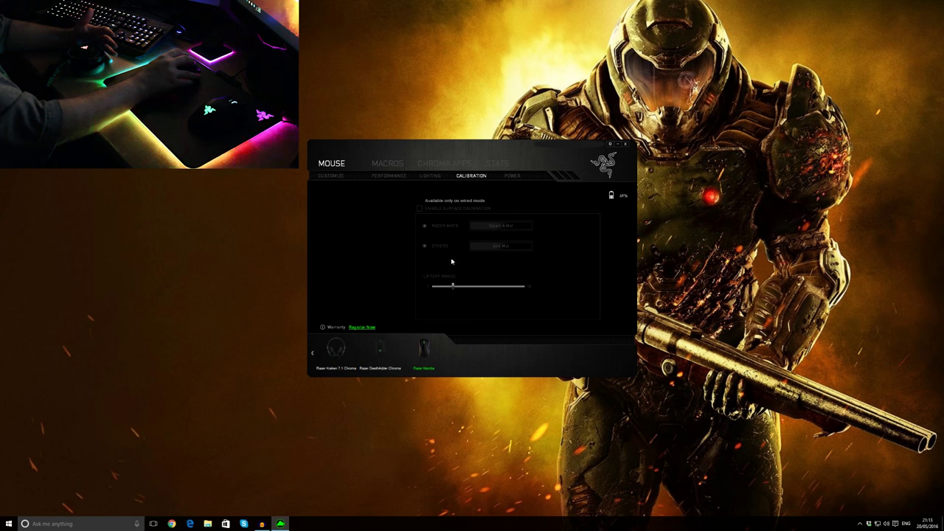
{"action": "left_click", "coordinate": [312, 353]}
{"action": "left_click", "coordinate": [313, 354]}
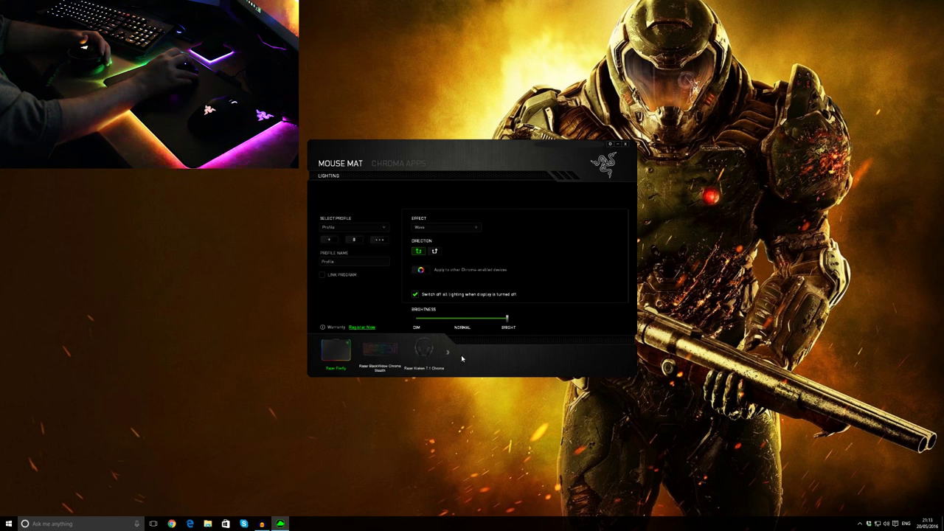
{"action": "left_click", "coordinate": [448, 353]}
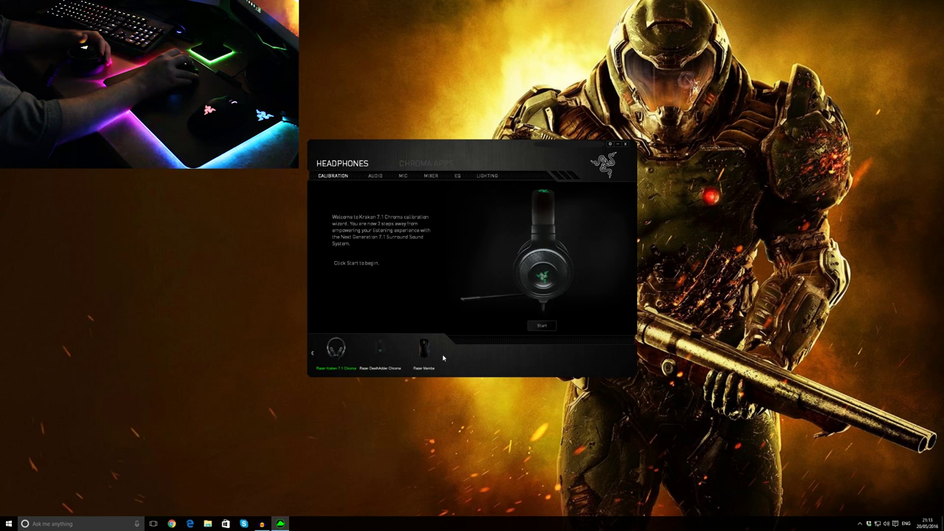
{"action": "left_click", "coordinate": [382, 350]}
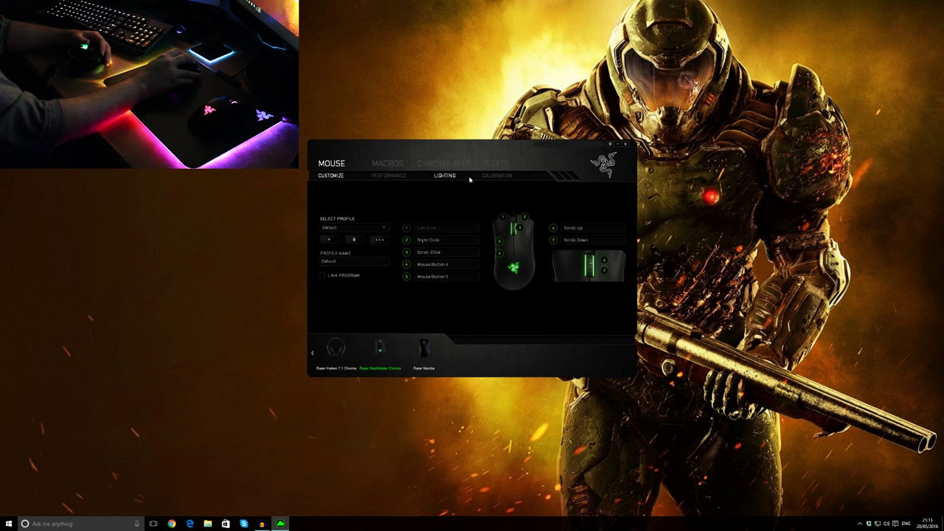
Enable surface calibration for the DeathAdder Chroma and view the list of Razer mats without choosing one
{"action": "left_click", "coordinate": [492, 177]}
{"action": "left_click", "coordinate": [421, 209]}
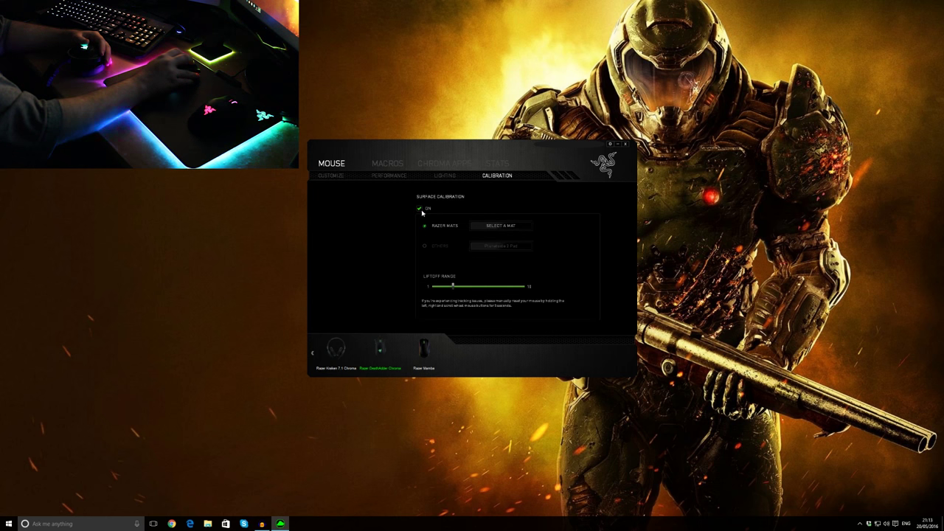
{"action": "left_click", "coordinate": [485, 226]}
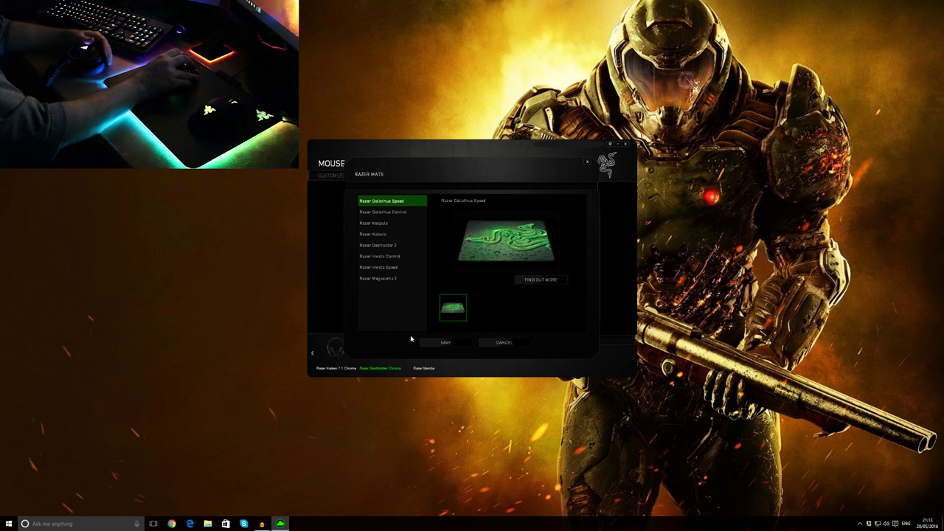
{"action": "left_click", "coordinate": [491, 345]}
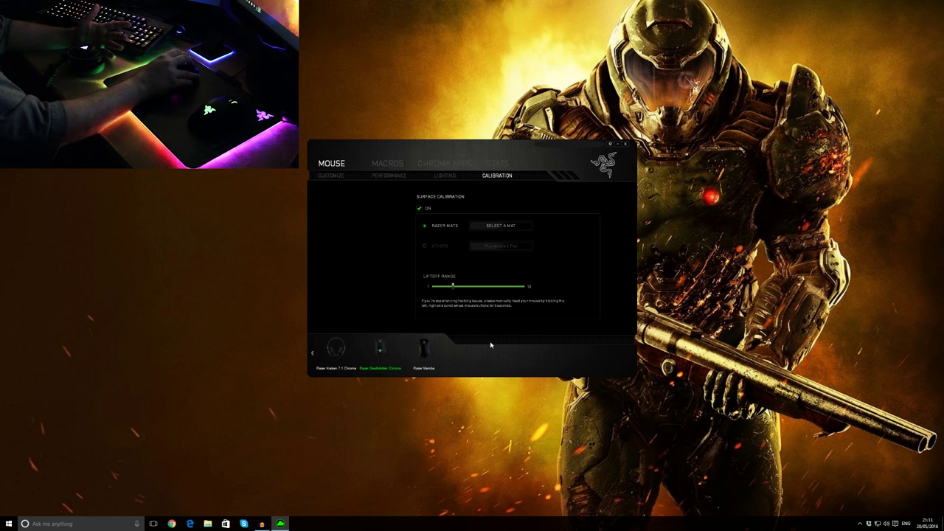
Switch the surface calibration to Others, view its saved mats without changing them, and turn surface calibration off
{"action": "left_click", "coordinate": [425, 247]}
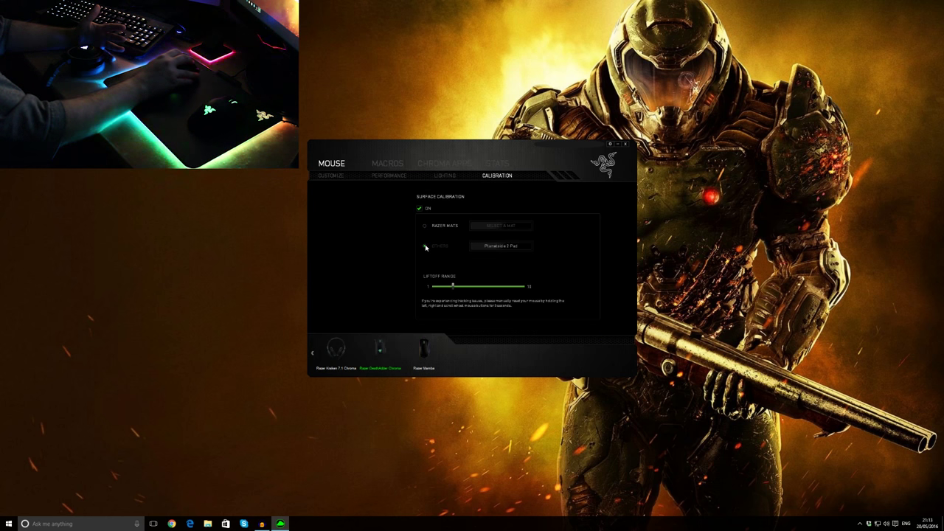
{"action": "left_click", "coordinate": [518, 250]}
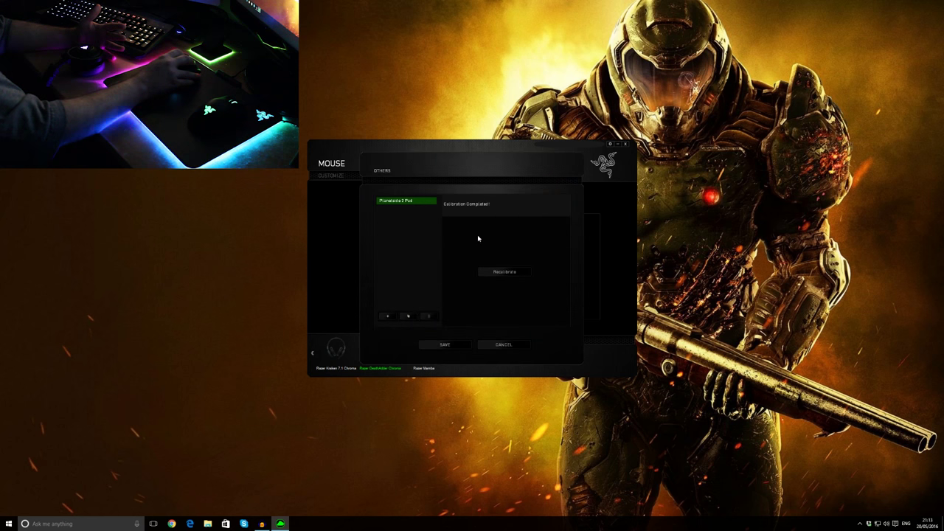
{"action": "left_click", "coordinate": [493, 346]}
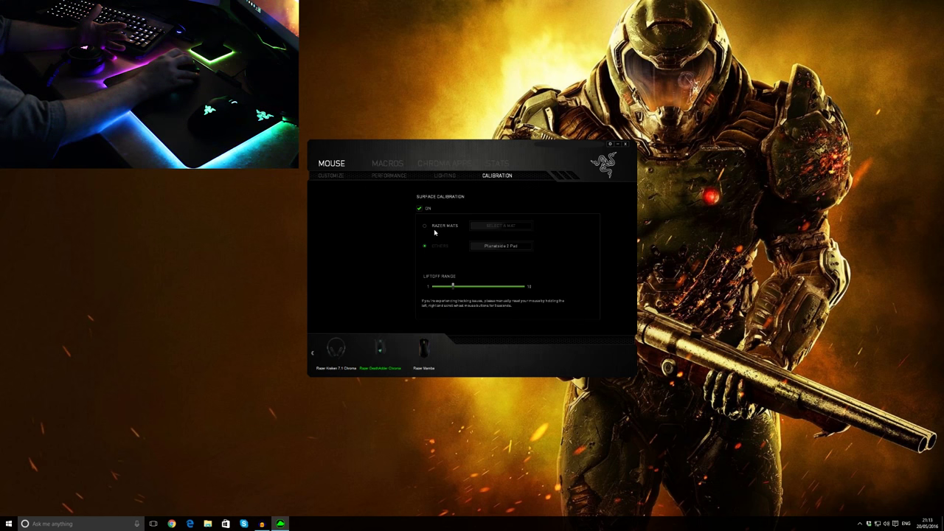
{"action": "left_click", "coordinate": [419, 208]}
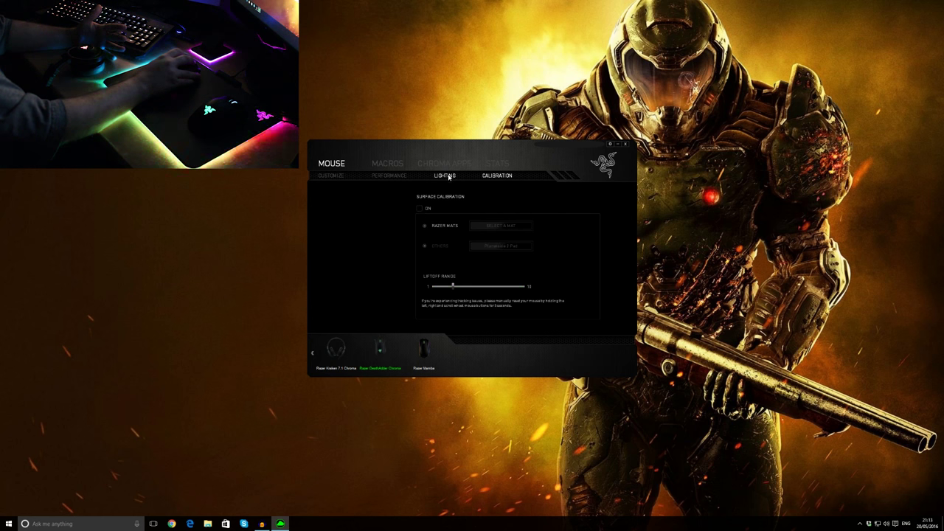
Compare the lighting settings of the Razer Mamba and the DeathAdder Chroma, ending on the Mamba
{"action": "left_click", "coordinate": [422, 351]}
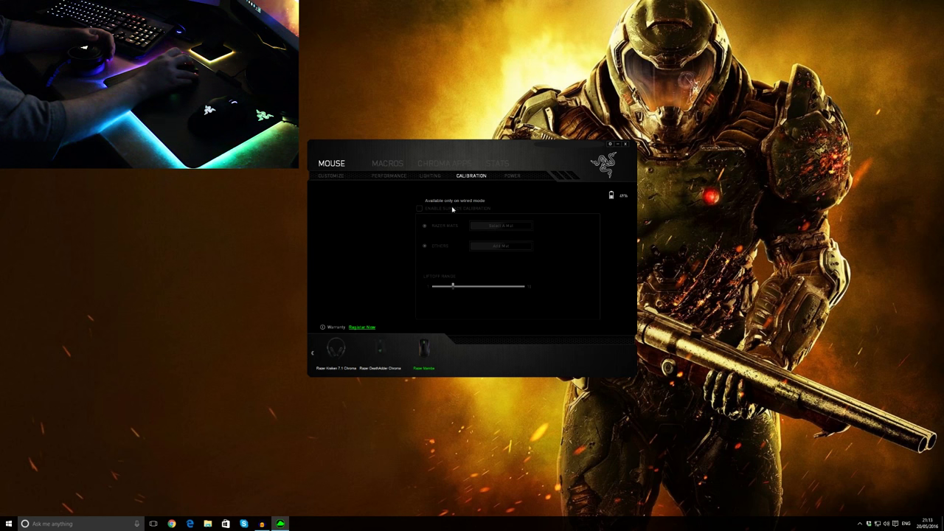
{"action": "left_click", "coordinate": [430, 175]}
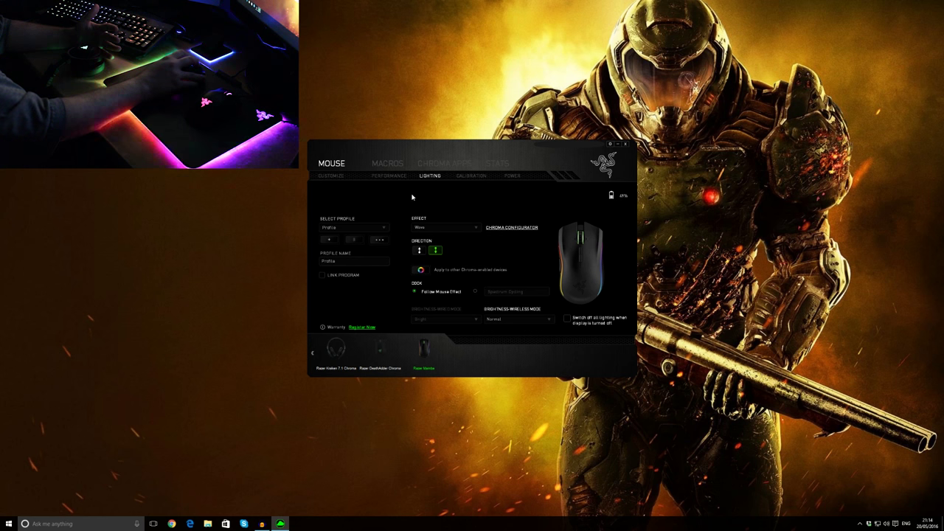
{"action": "left_click", "coordinate": [381, 350]}
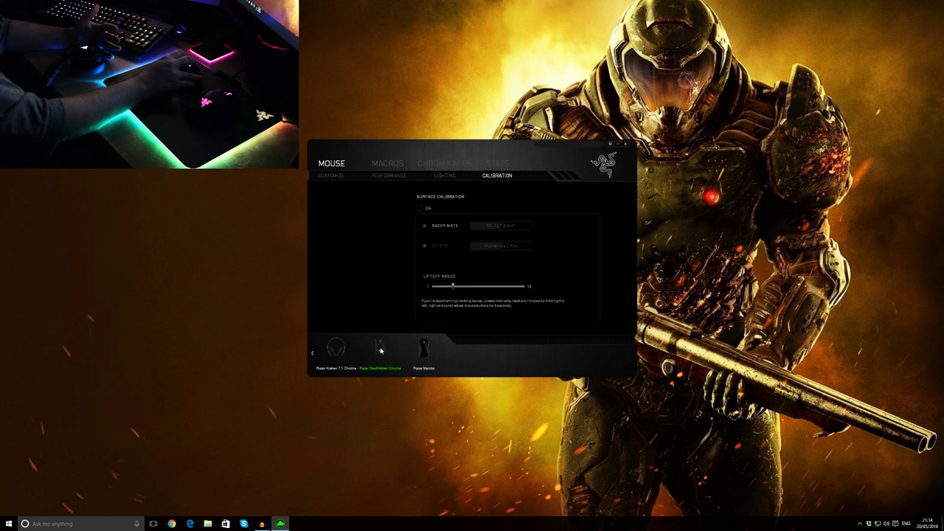
{"action": "left_click", "coordinate": [443, 176]}
{"action": "left_click", "coordinate": [424, 354]}
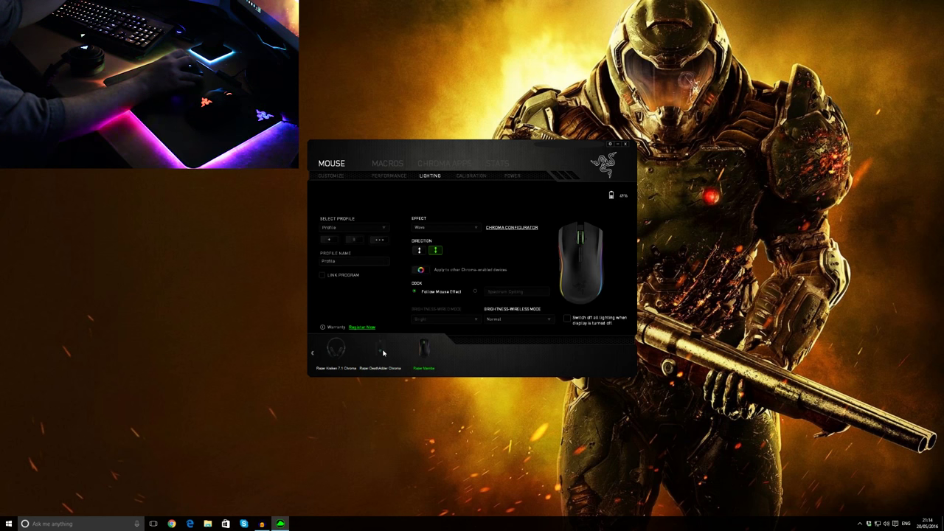
{"action": "left_click", "coordinate": [382, 351]}
{"action": "left_click", "coordinate": [417, 351]}
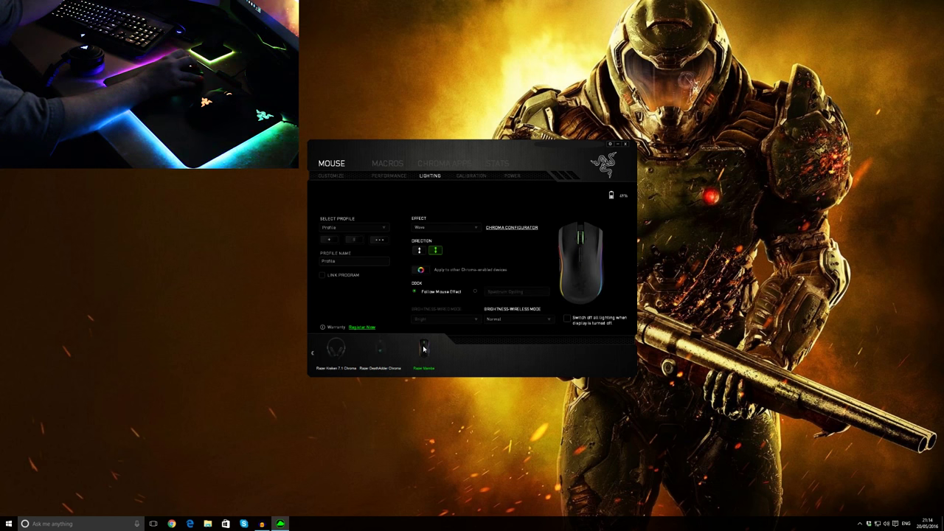
Reverse the Mamba's wave direction and apply the Wave effect to the other Chroma-enabled devices
{"action": "left_click", "coordinate": [419, 251]}
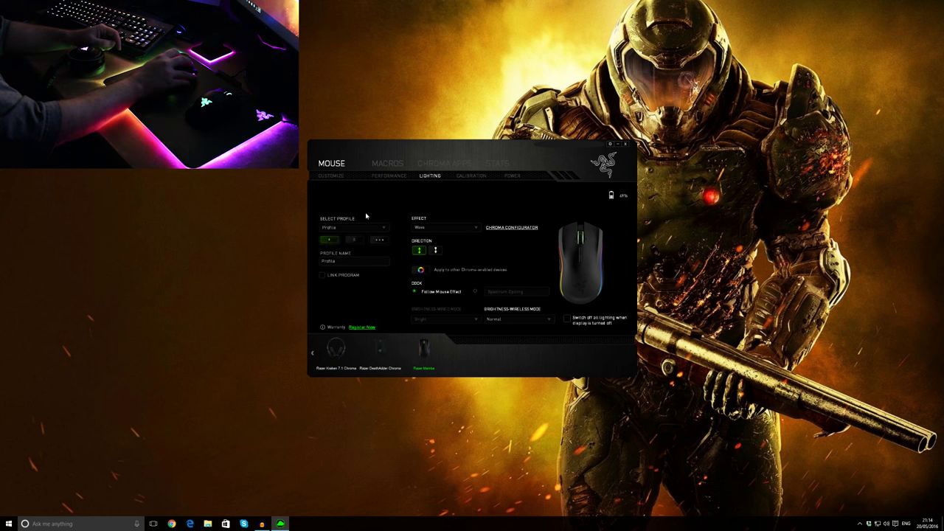
{"action": "left_click", "coordinate": [423, 271]}
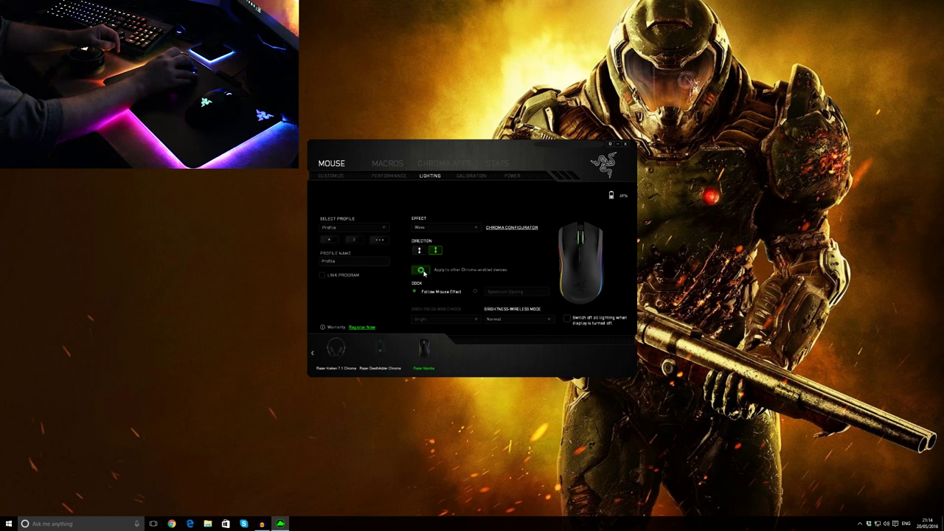
Set the Mamba's lighting effect to Breathing and apply it to the other Chroma-enabled devices
{"action": "left_click", "coordinate": [428, 229]}
{"action": "left_click", "coordinate": [429, 241]}
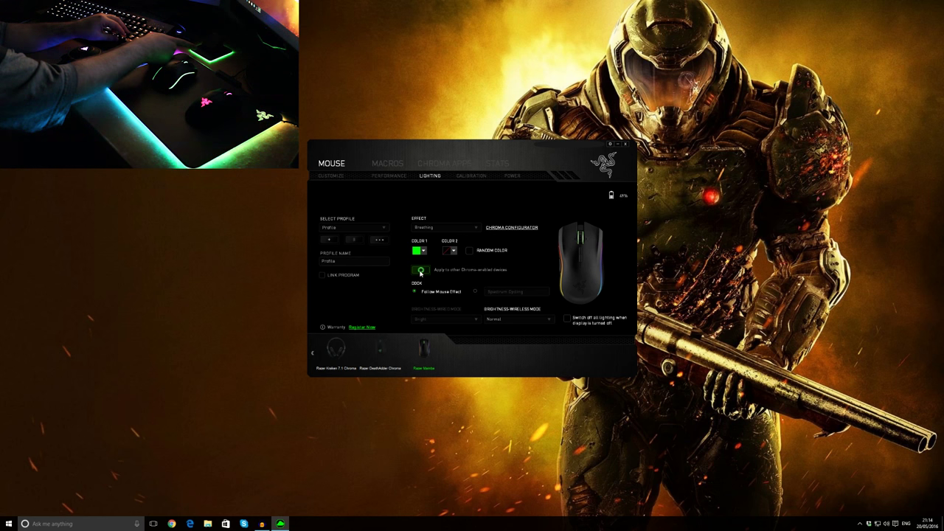
{"action": "left_click", "coordinate": [418, 270]}
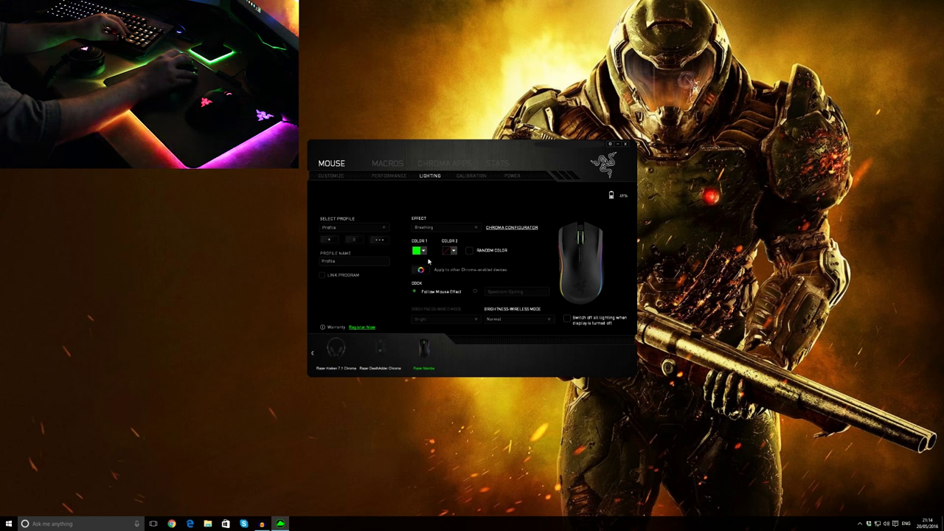
{"action": "left_click", "coordinate": [419, 270]}
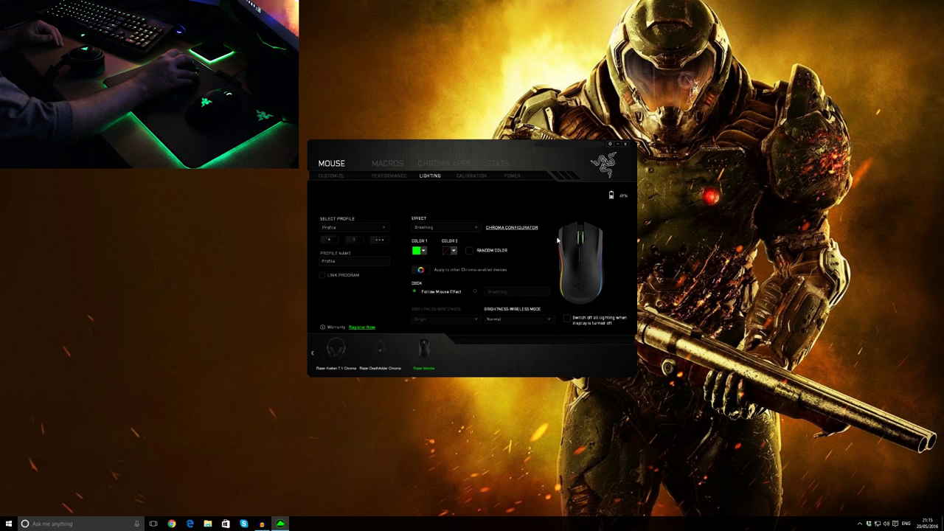
Open the Chroma Configurator for the Mamba and go through its introductory tips to the end
{"action": "left_click", "coordinate": [525, 228]}
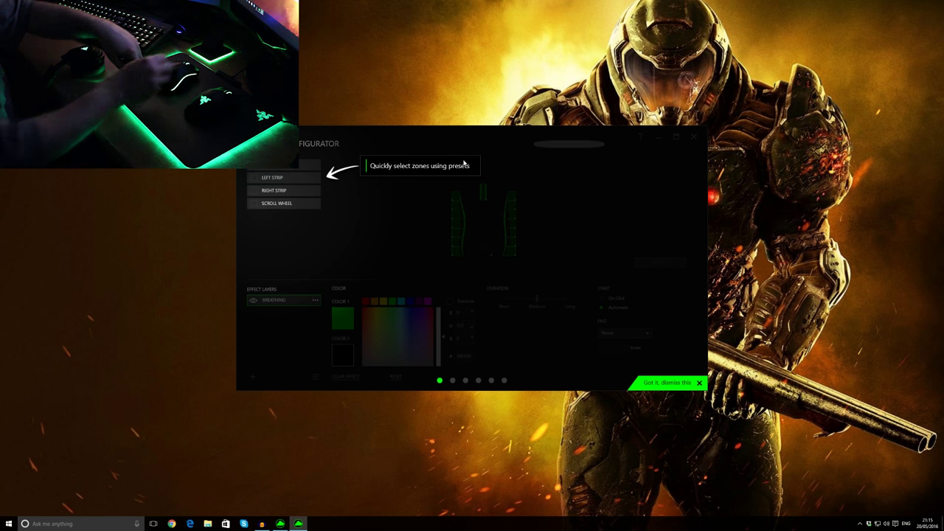
{"action": "left_click", "coordinate": [256, 178]}
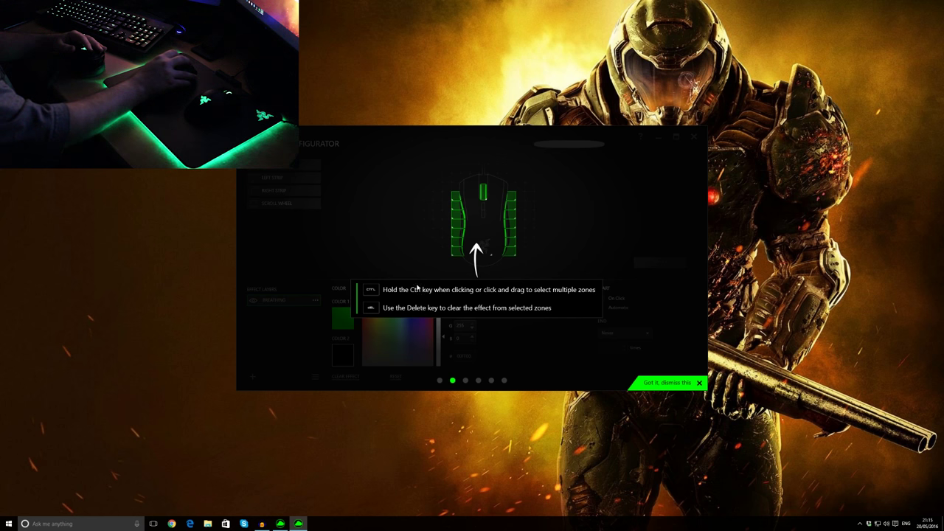
{"action": "left_click", "coordinate": [392, 231]}
{"action": "left_click", "coordinate": [404, 236]}
{"action": "left_click", "coordinate": [384, 213]}
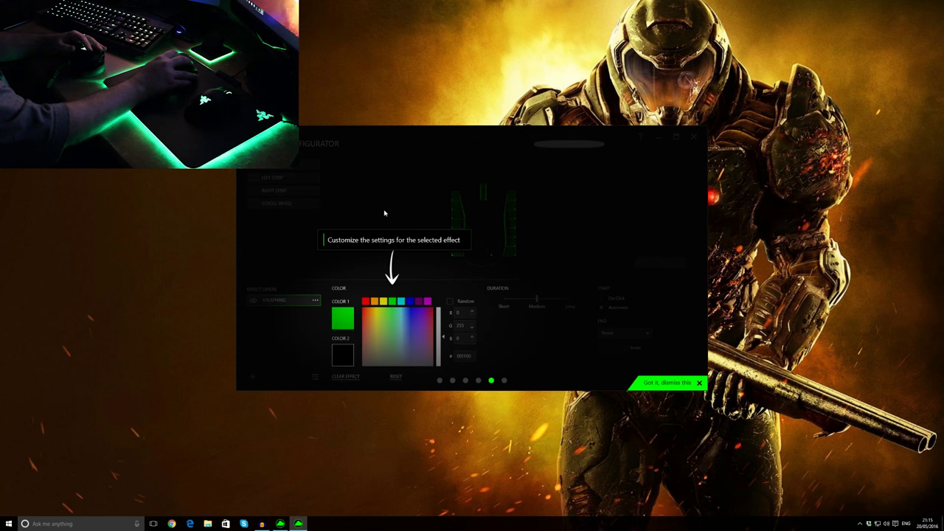
{"action": "left_click", "coordinate": [385, 212]}
{"action": "left_click", "coordinate": [403, 221]}
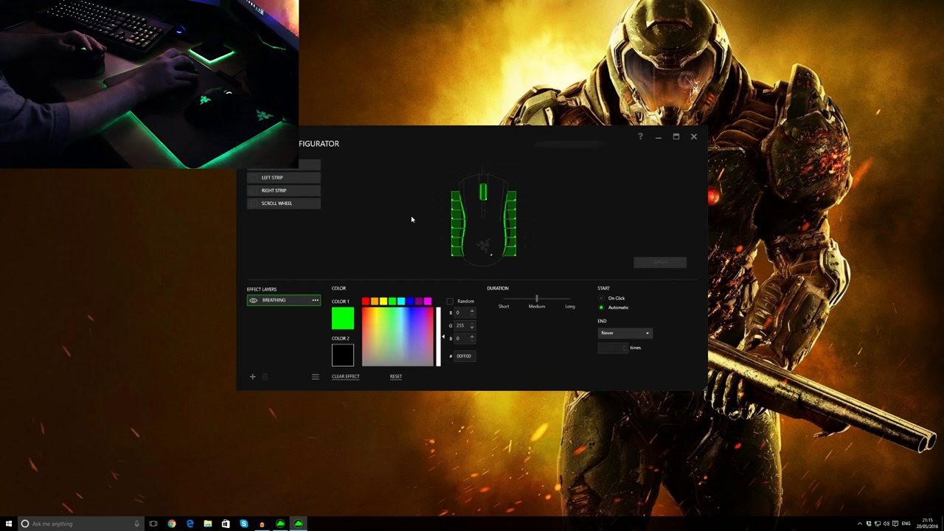
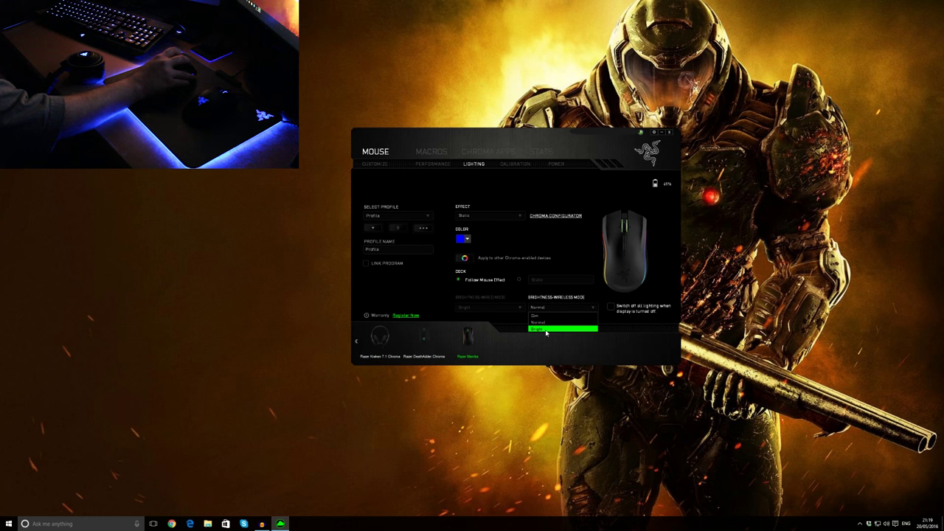
Set the Mamba's wireless mode brightness to Bright
{"action": "left_click", "coordinate": [546, 328]}
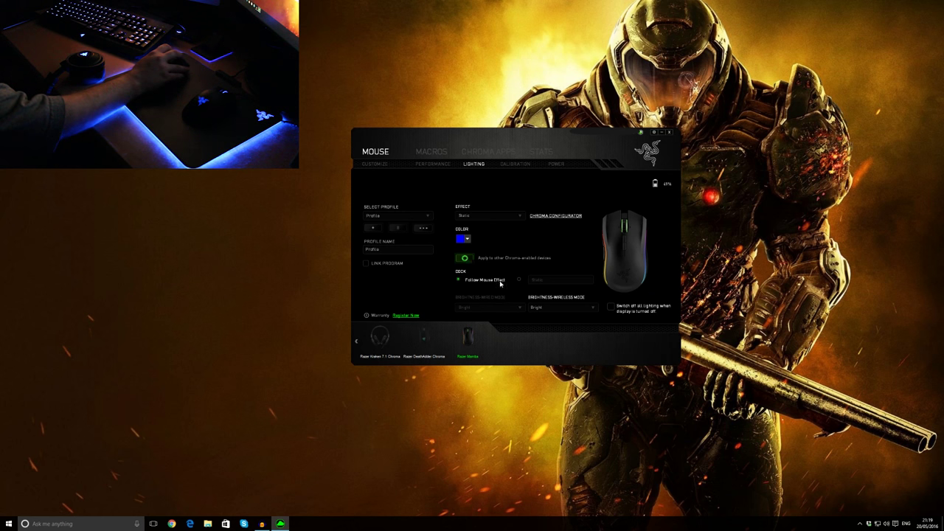
Set the Mamba's lighting effect to Wave and apply it to the other Chroma-enabled devices
{"action": "left_click", "coordinate": [484, 217]}
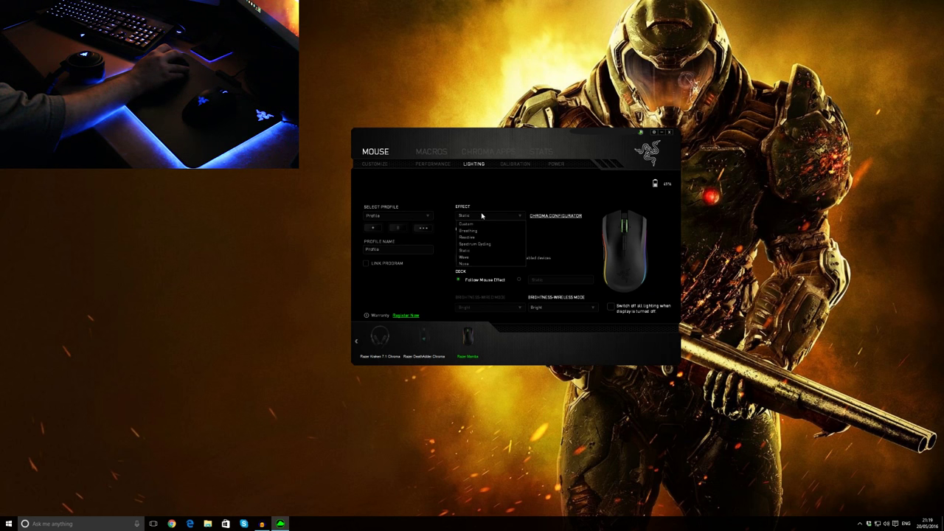
{"action": "left_click", "coordinate": [468, 257]}
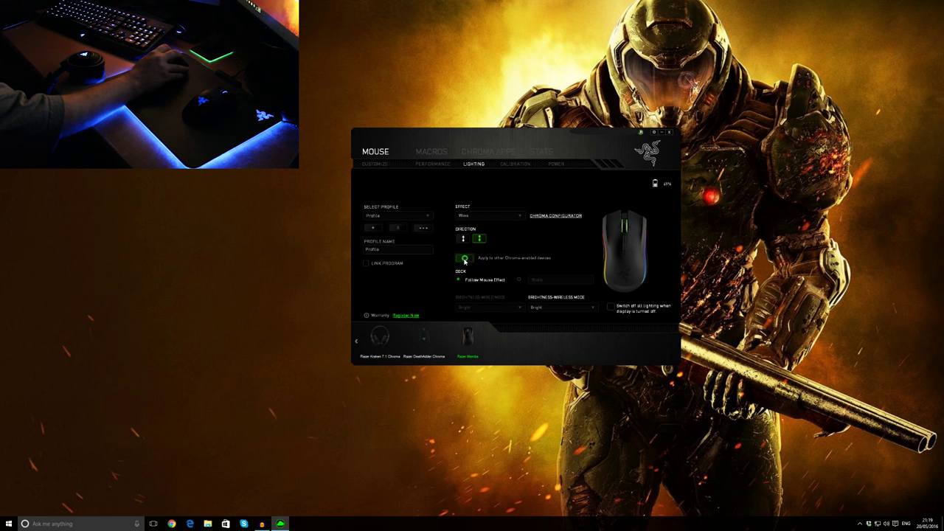
{"action": "left_click", "coordinate": [464, 258]}
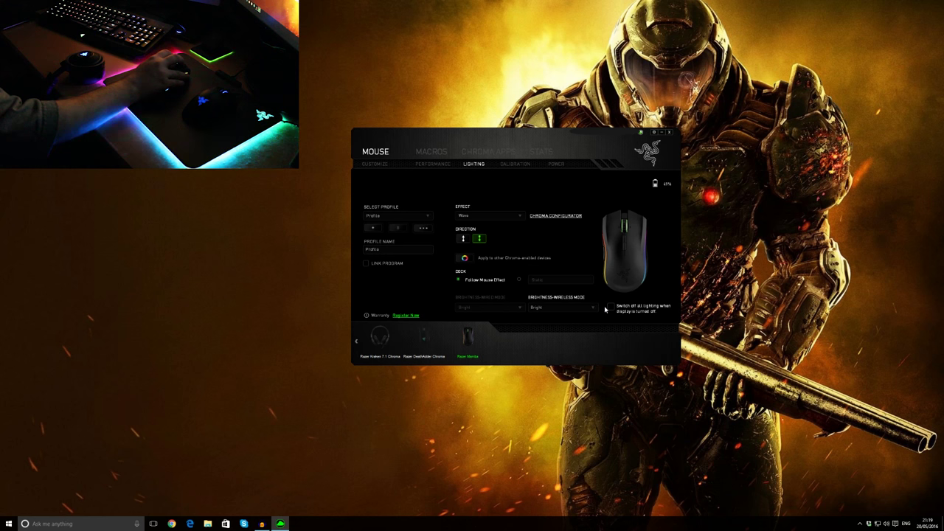
Try the Mamba's wireless mode brightness at Dim and Normal, and return it to Bright
{"action": "left_click", "coordinate": [540, 308]}
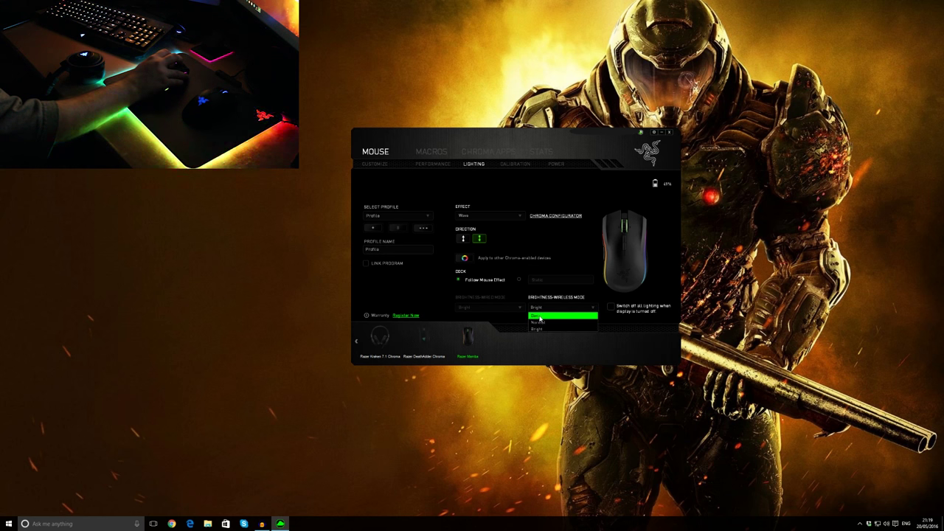
{"action": "left_click", "coordinate": [539, 315]}
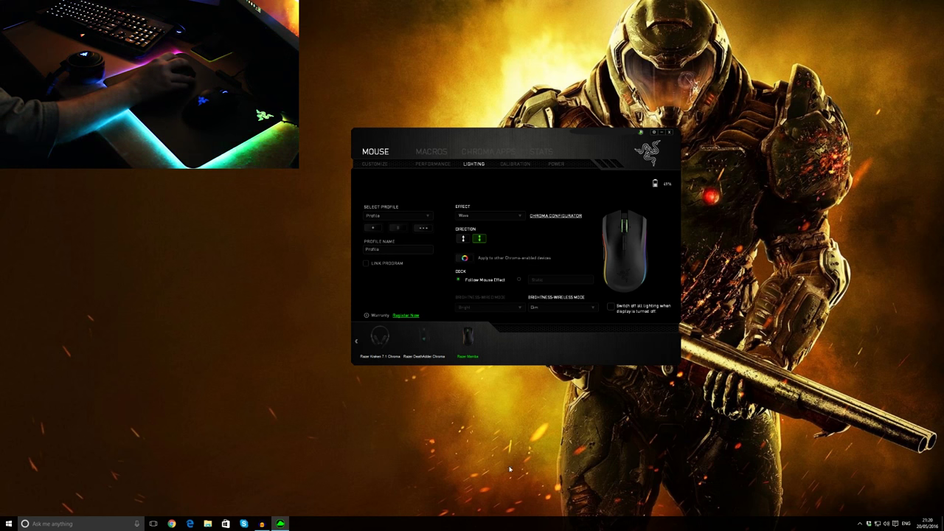
{"action": "left_click", "coordinate": [546, 309]}
{"action": "left_click", "coordinate": [540, 323]}
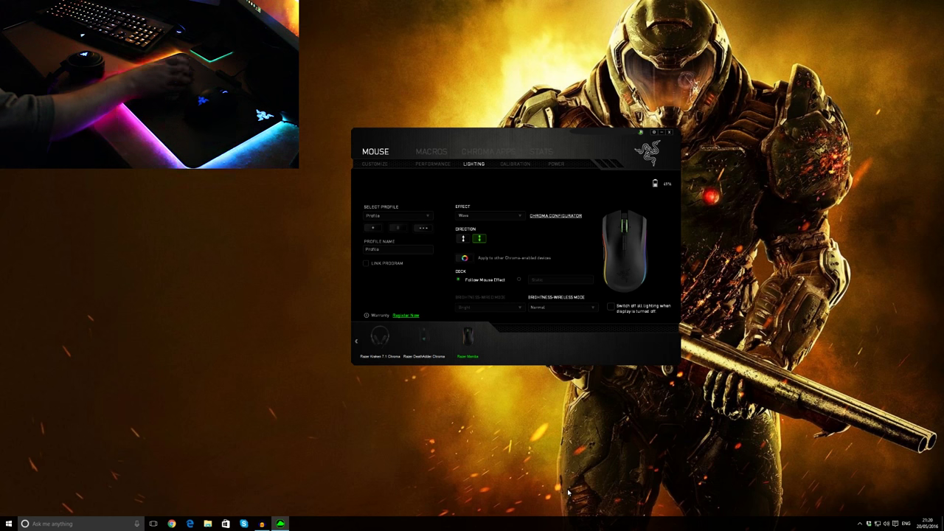
{"action": "left_click", "coordinate": [543, 309]}
{"action": "left_click", "coordinate": [538, 330]}
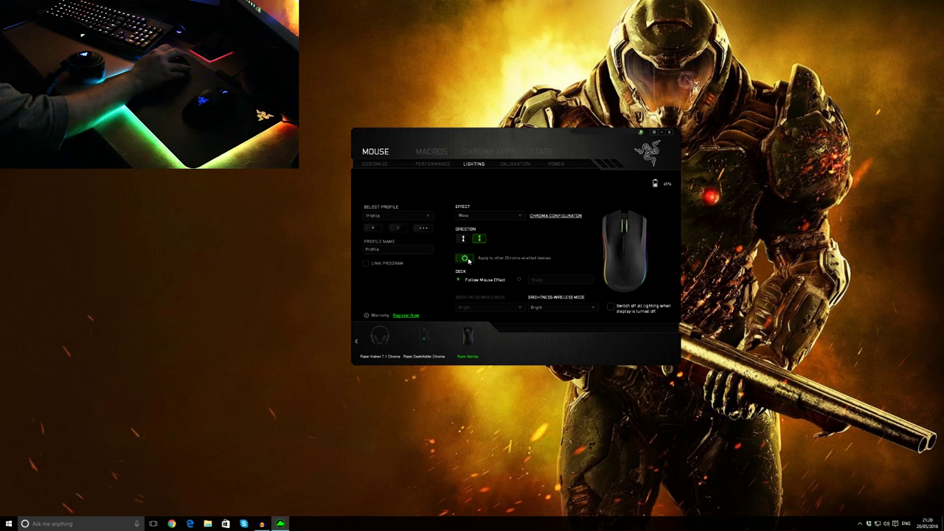
Examine the Mamba's performance settings, including the available polling rates
{"action": "left_click", "coordinate": [441, 165]}
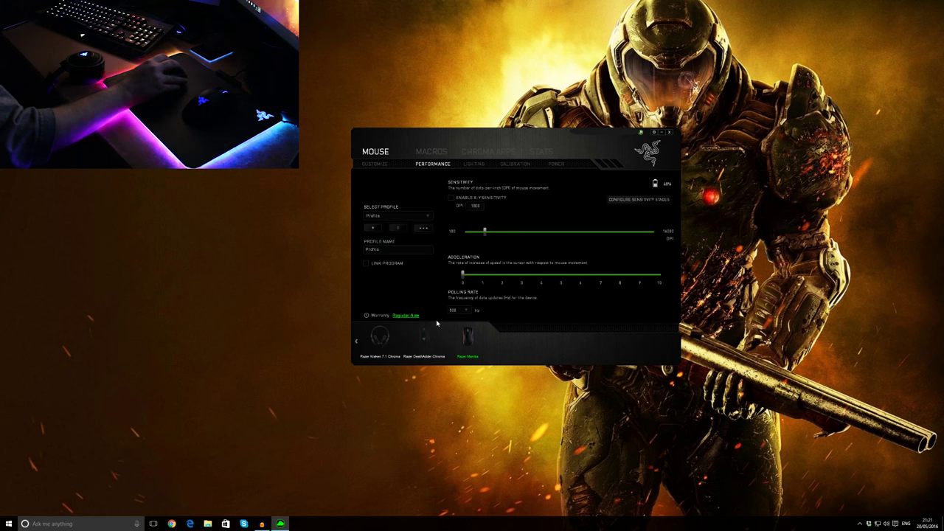
{"action": "left_click", "coordinate": [463, 310]}
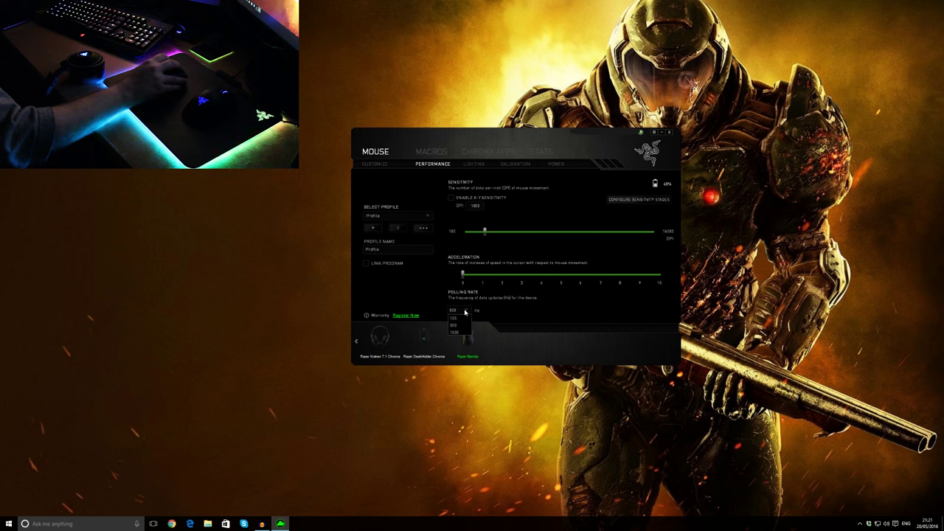
{"action": "left_click", "coordinate": [464, 312]}
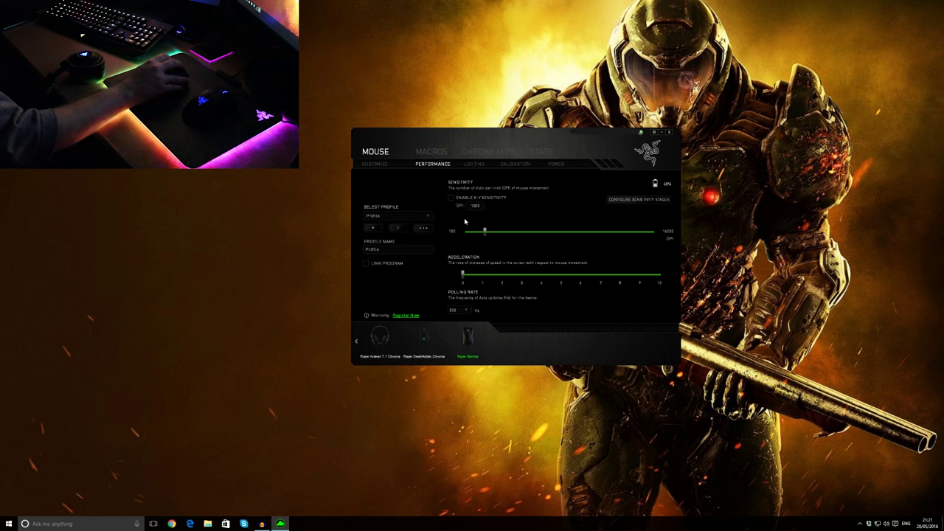
Review the Mamba's button assignments, including the Sensitivity Stage Down button's options and the side view buttons
{"action": "left_click", "coordinate": [383, 165]}
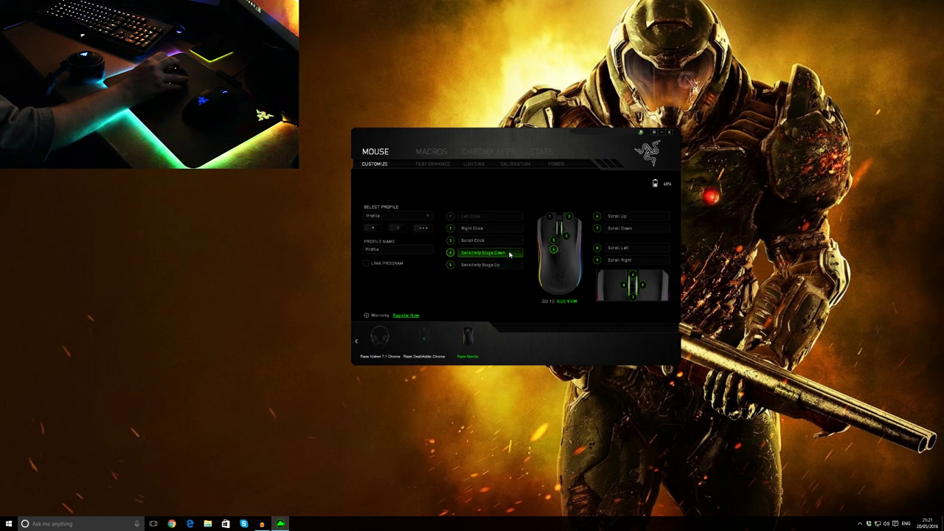
{"action": "left_click", "coordinate": [515, 254]}
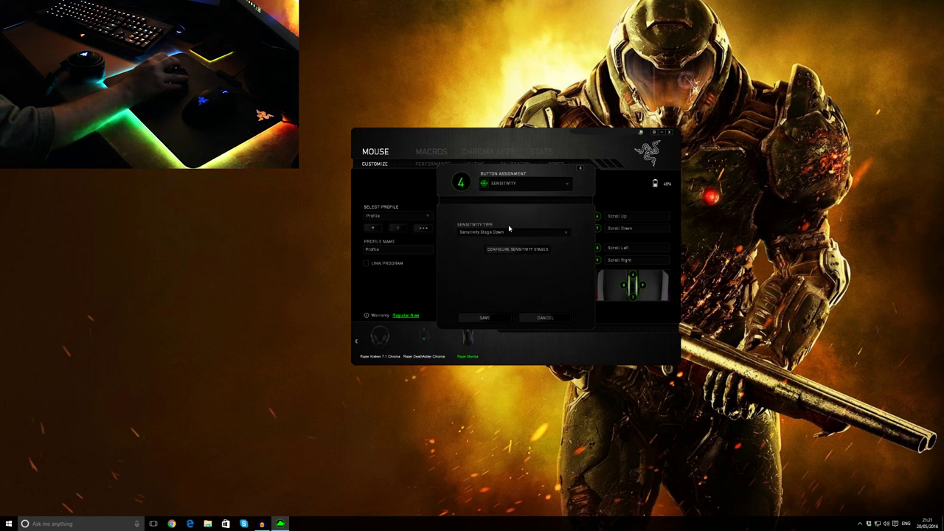
{"action": "left_click", "coordinate": [499, 187]}
{"action": "left_click", "coordinate": [499, 187]}
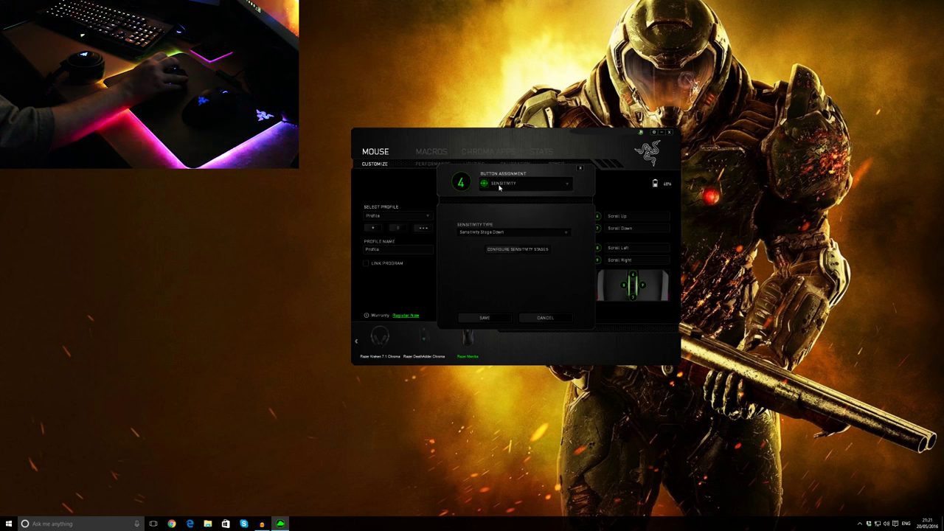
{"action": "left_click", "coordinate": [531, 316]}
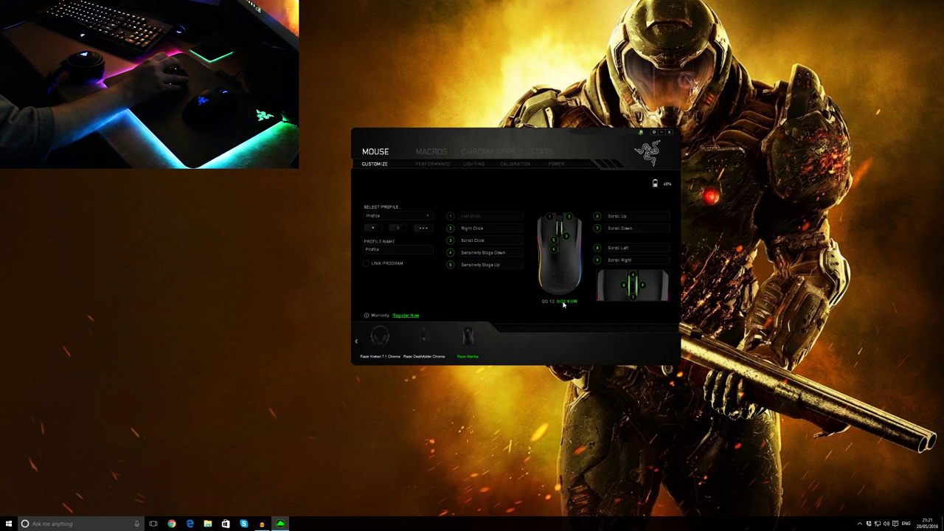
{"action": "left_click", "coordinate": [564, 302]}
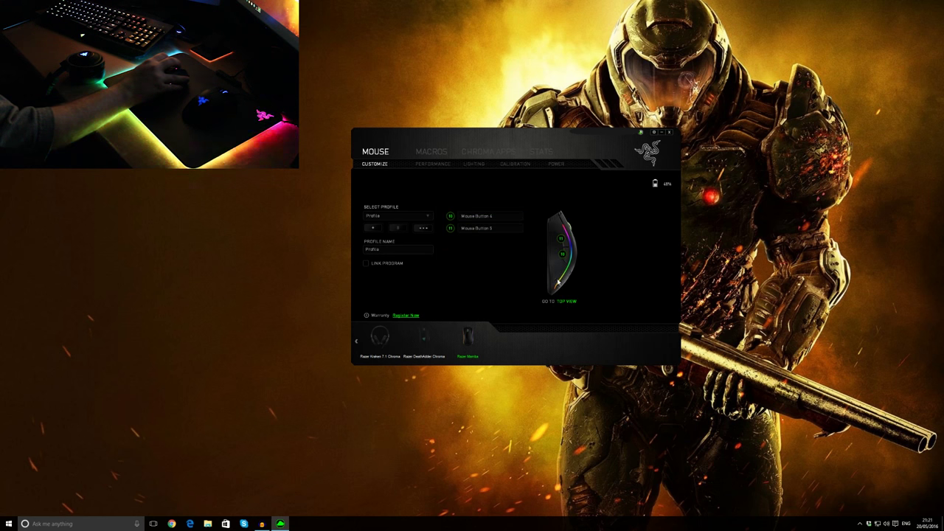
{"action": "left_click", "coordinate": [568, 302]}
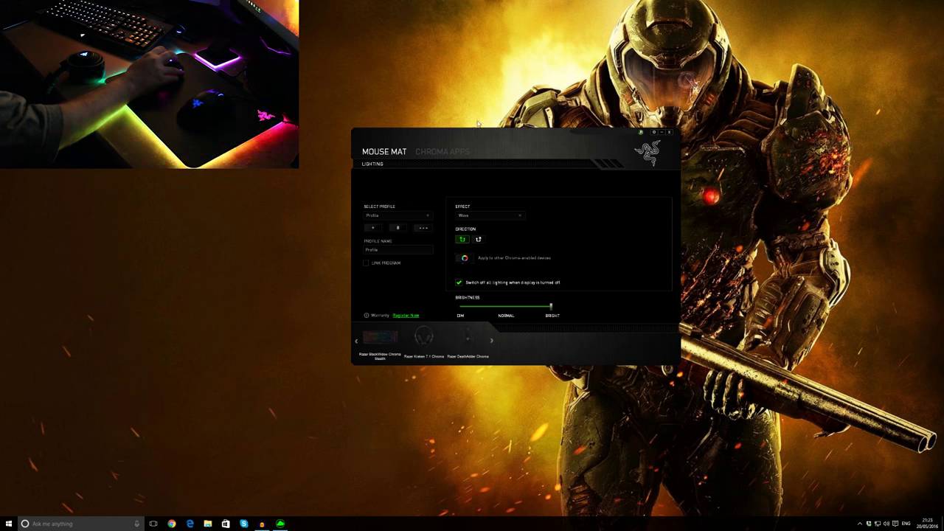
Switch from the mouse mat to the Razer Mamba's button customization settings
{"action": "left_click", "coordinate": [493, 341]}
{"action": "left_click", "coordinate": [469, 341]}
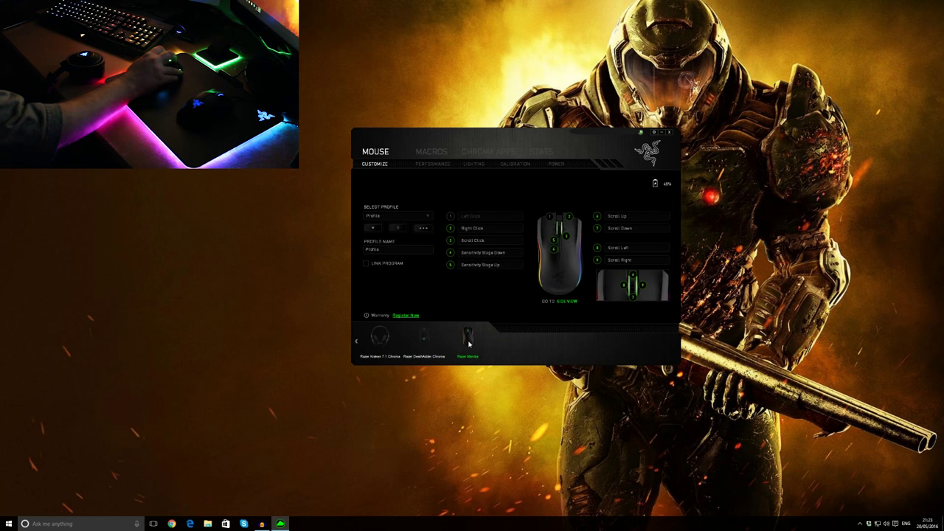